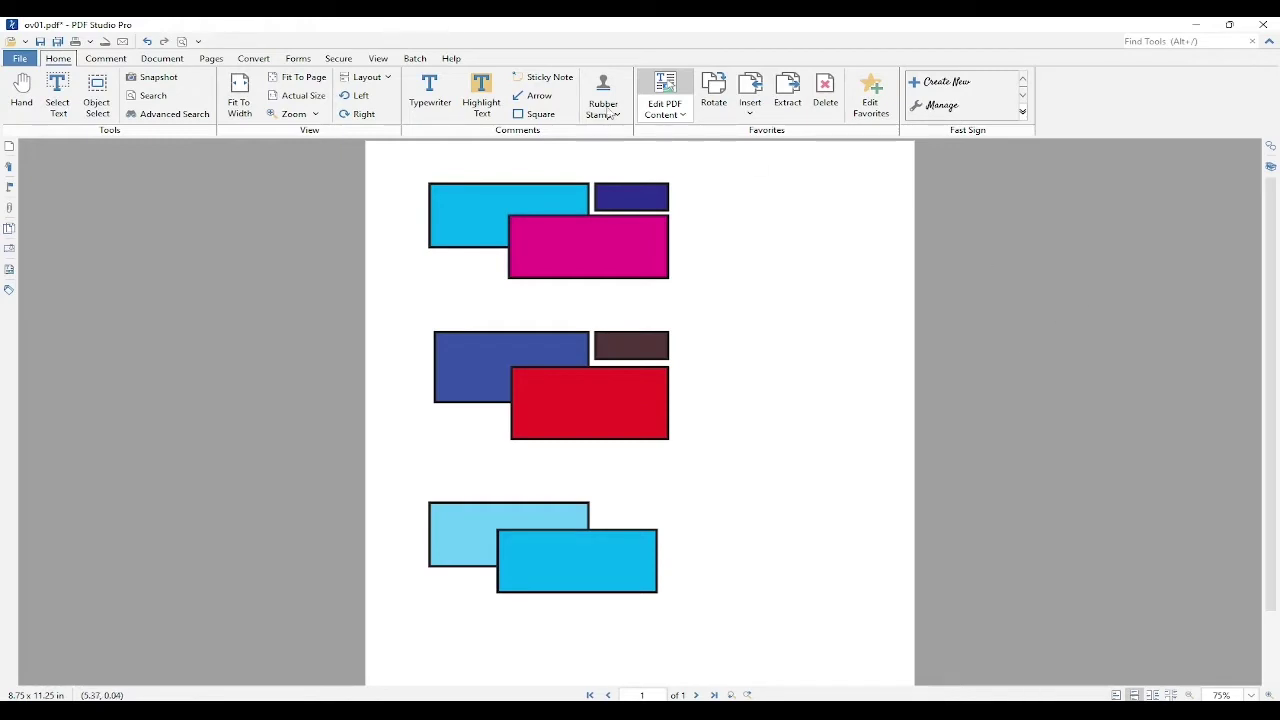
Open Output Preview from the Document ribbon's Print Production group
left_click(165, 59)
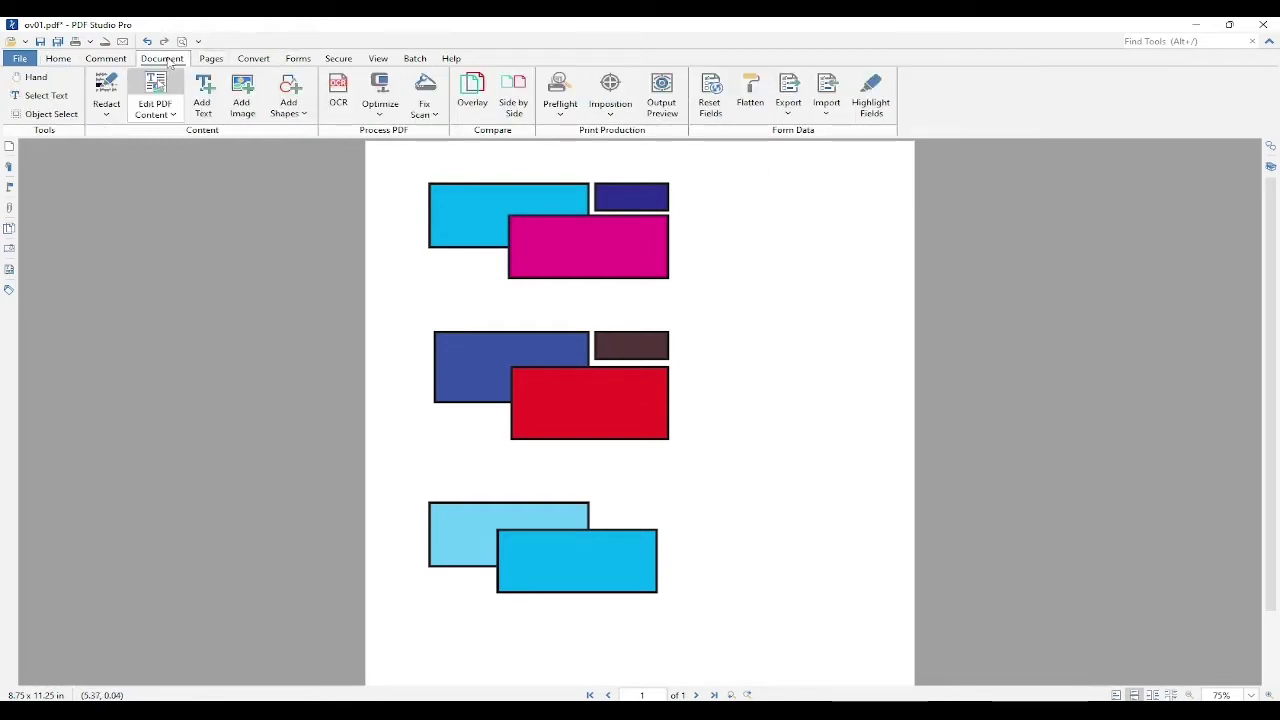
left_click(662, 105)
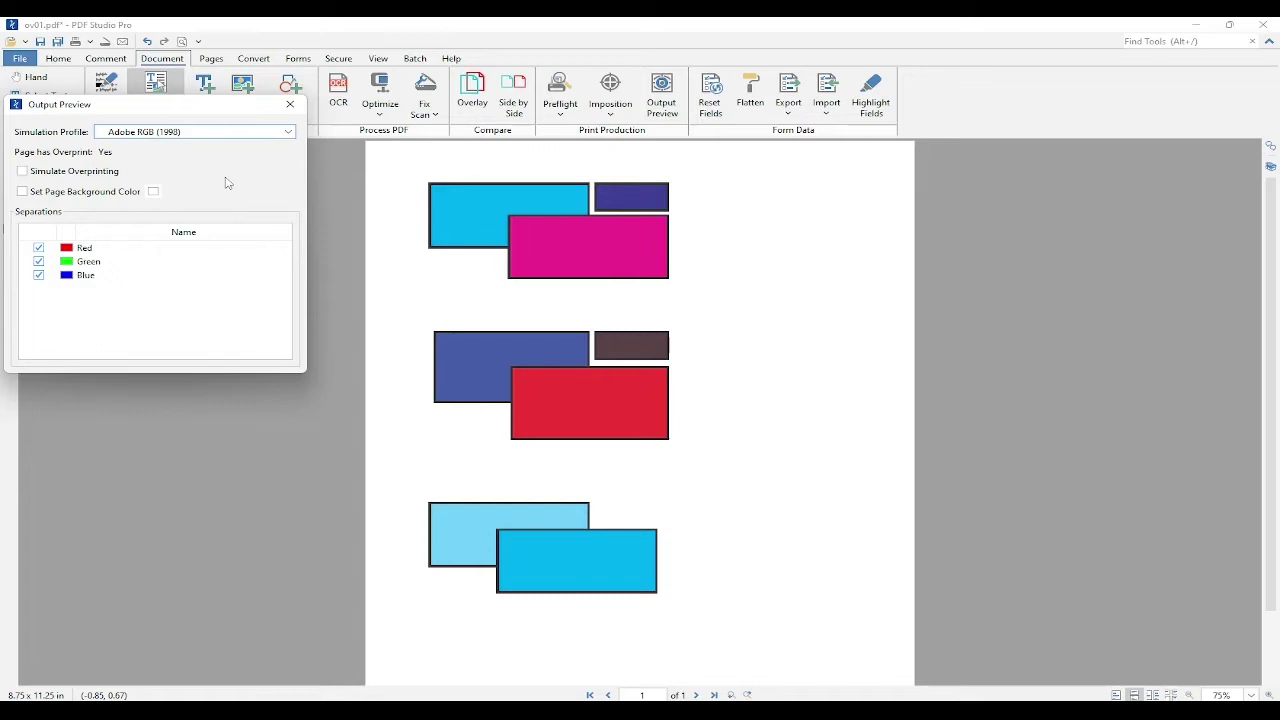
Change the simulation profile from Adobe RGB (1998) to Japan Color 2002 Newspaper
left_click(289, 133)
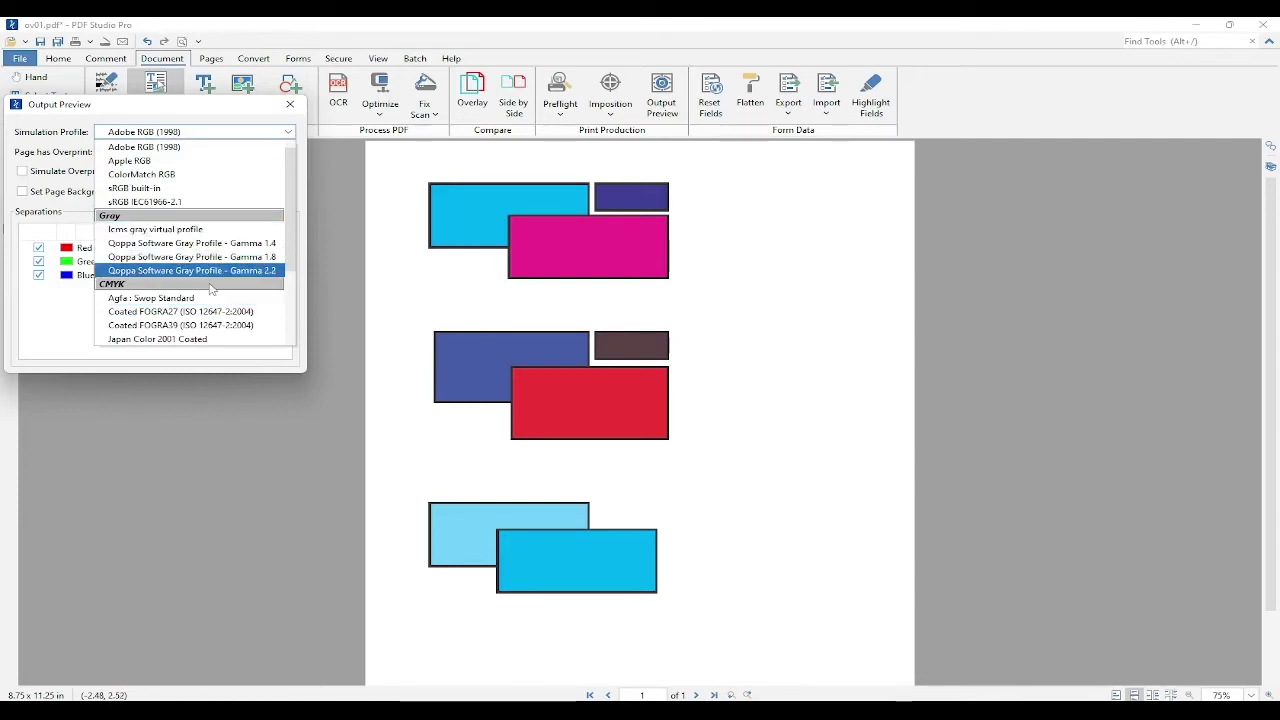
scroll(207, 290, "down", 1)
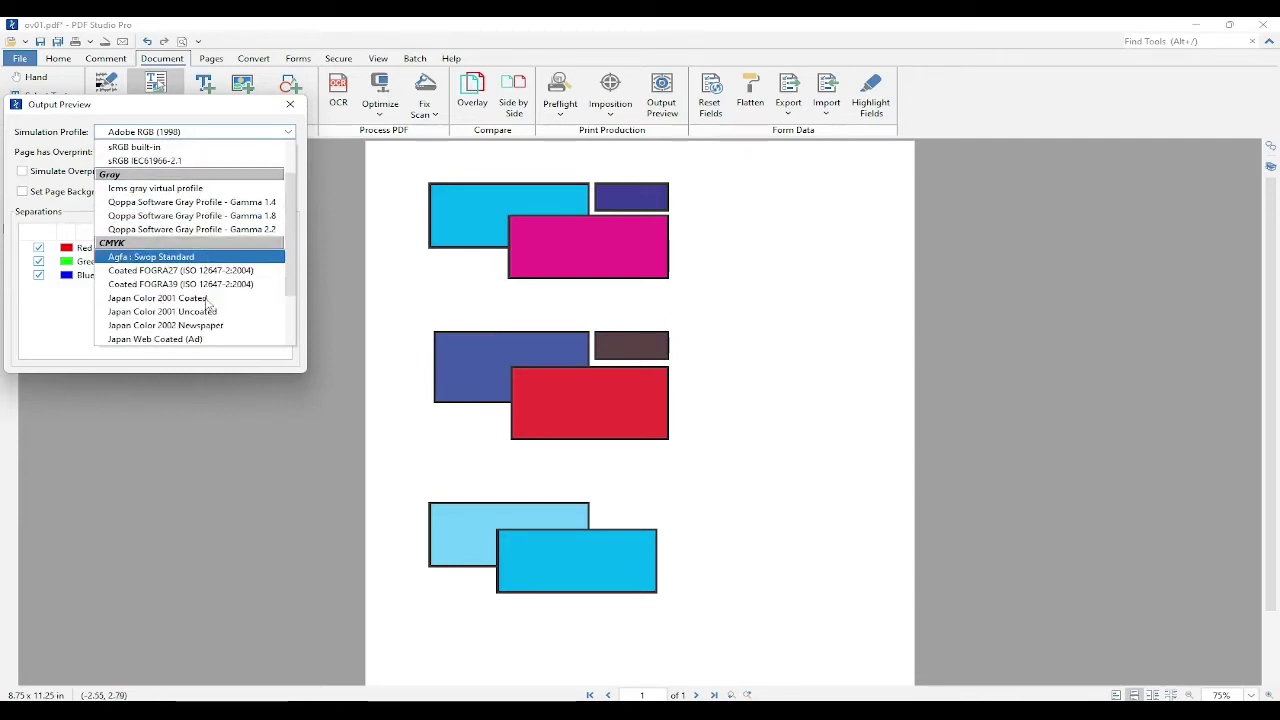
scroll(207, 308, "down", 1)
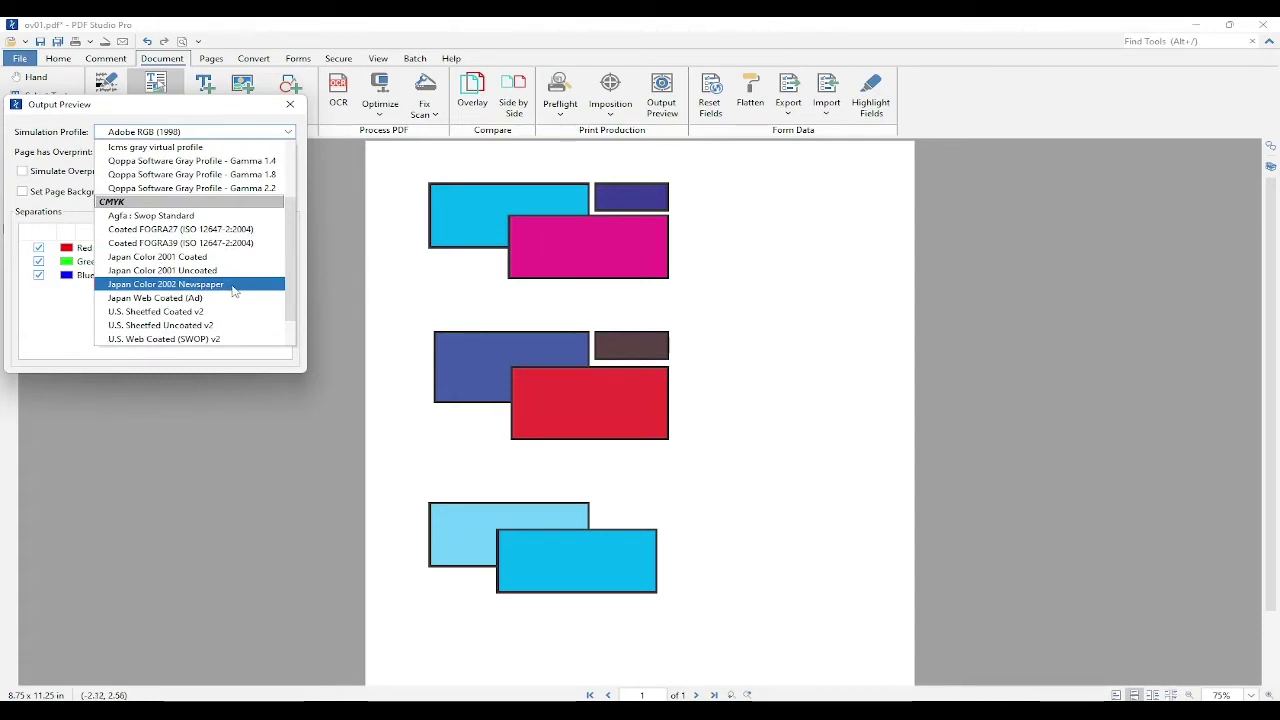
left_click(233, 290)
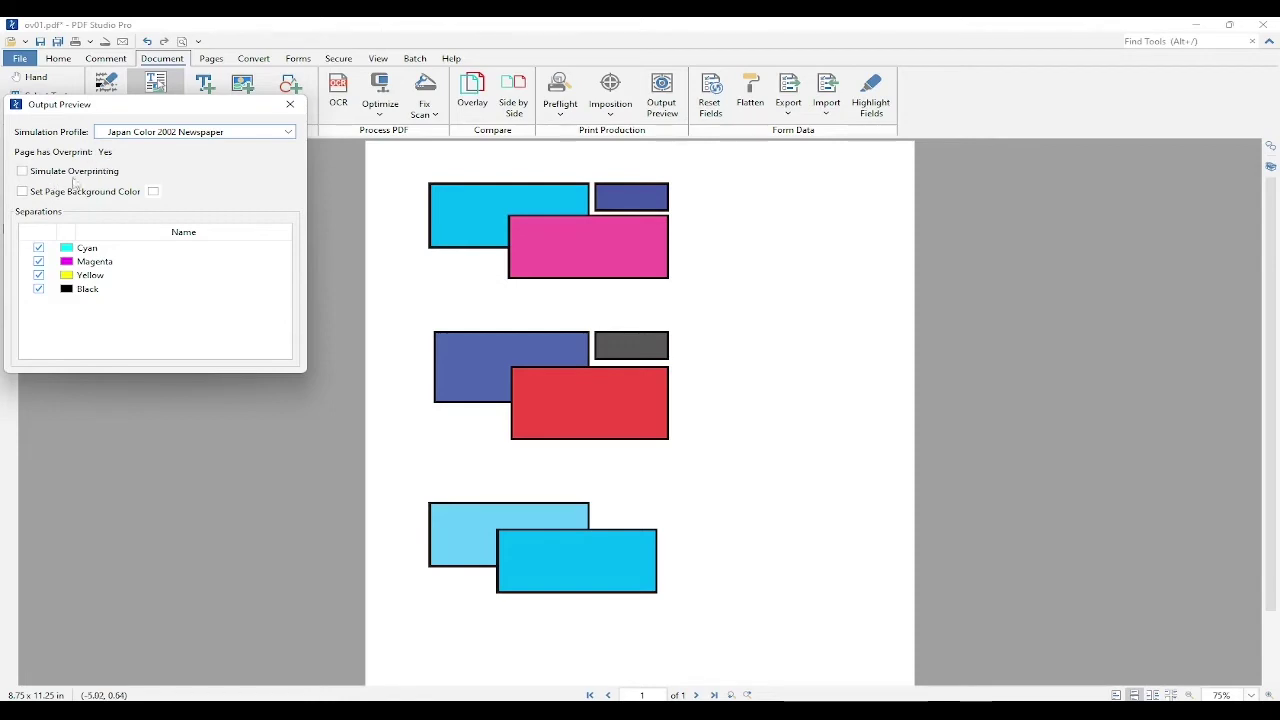
Enable Simulate Overprinting in the Output Preview dialog
left_click(23, 172)
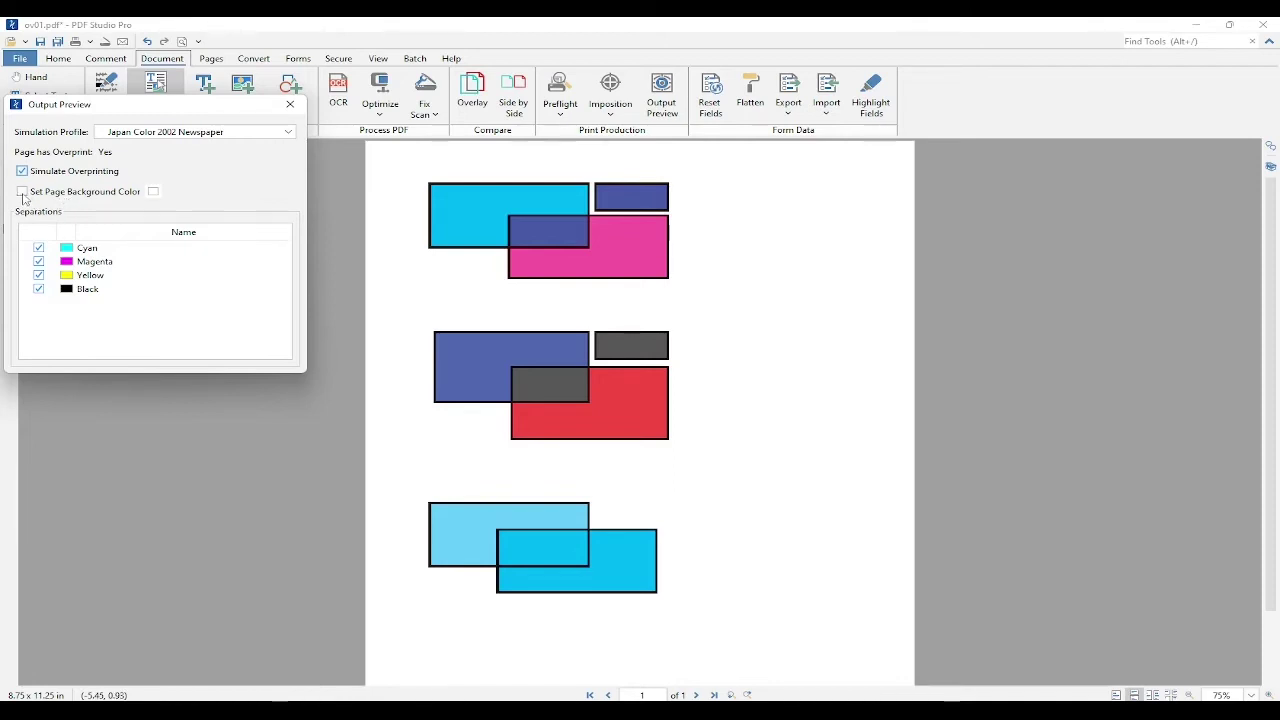
Enable Set Page Background Color and choose the gray standard colour
left_click(23, 194)
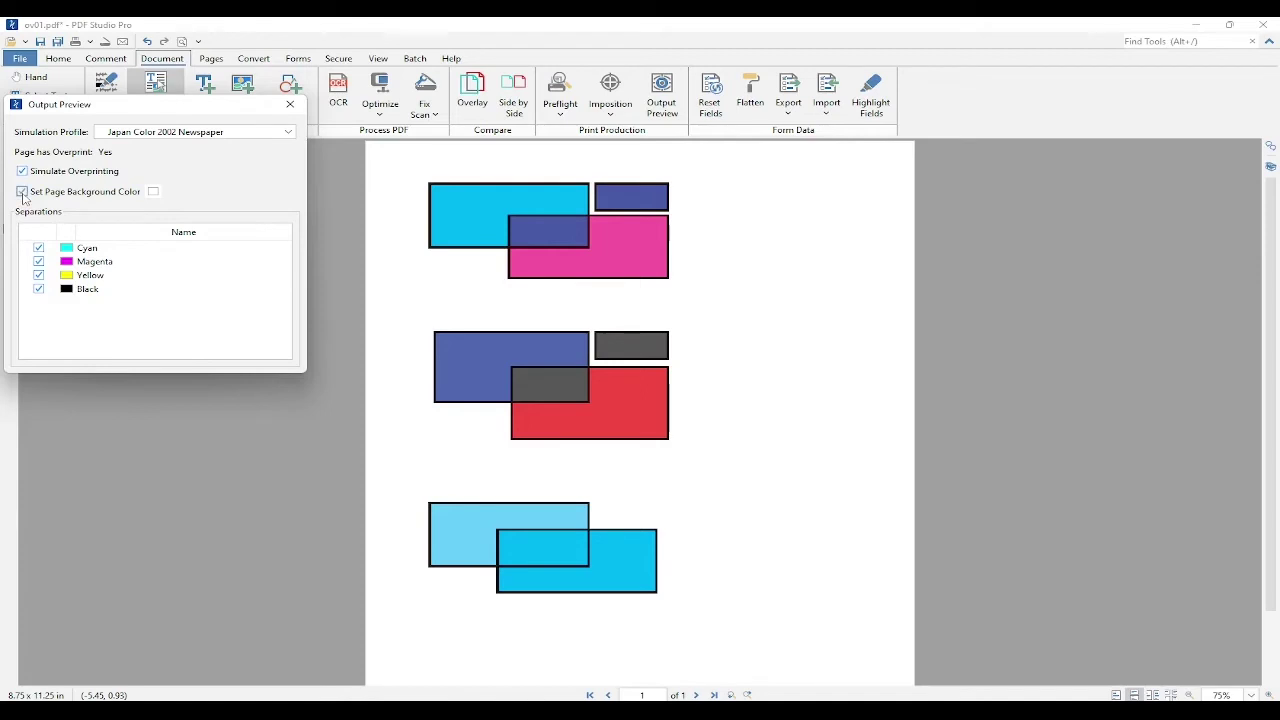
left_click(154, 193)
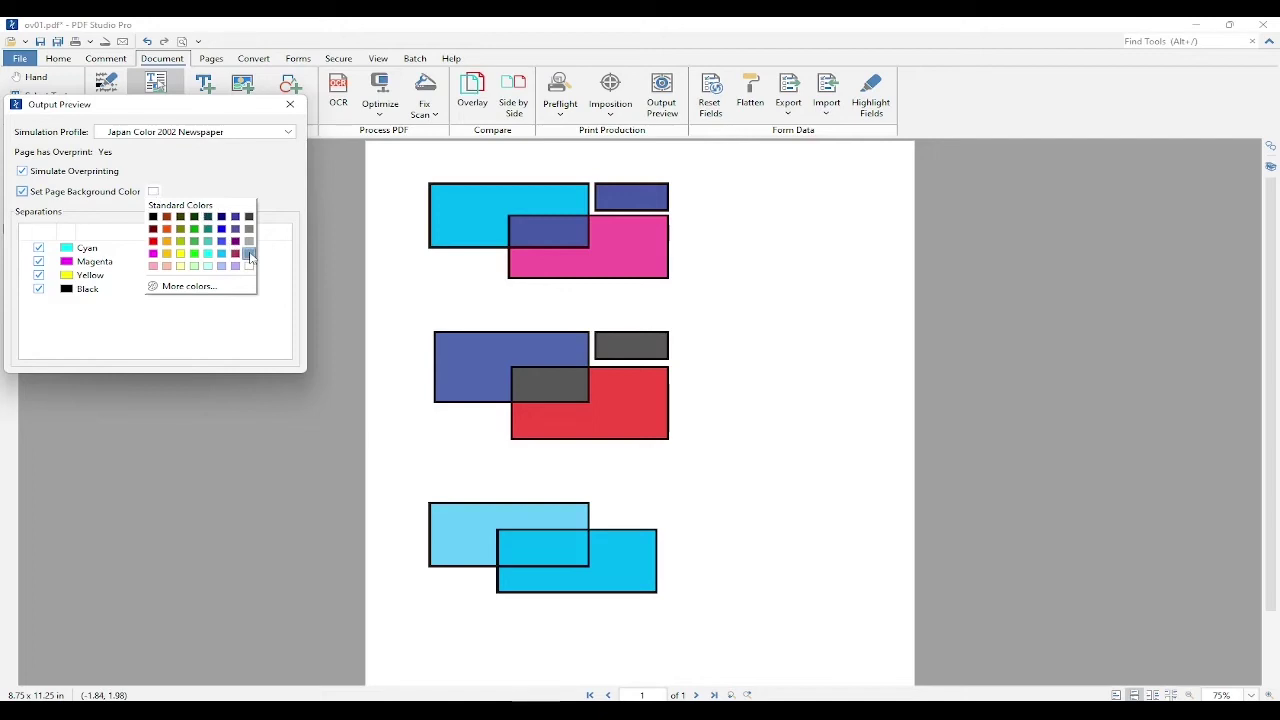
left_click(250, 256)
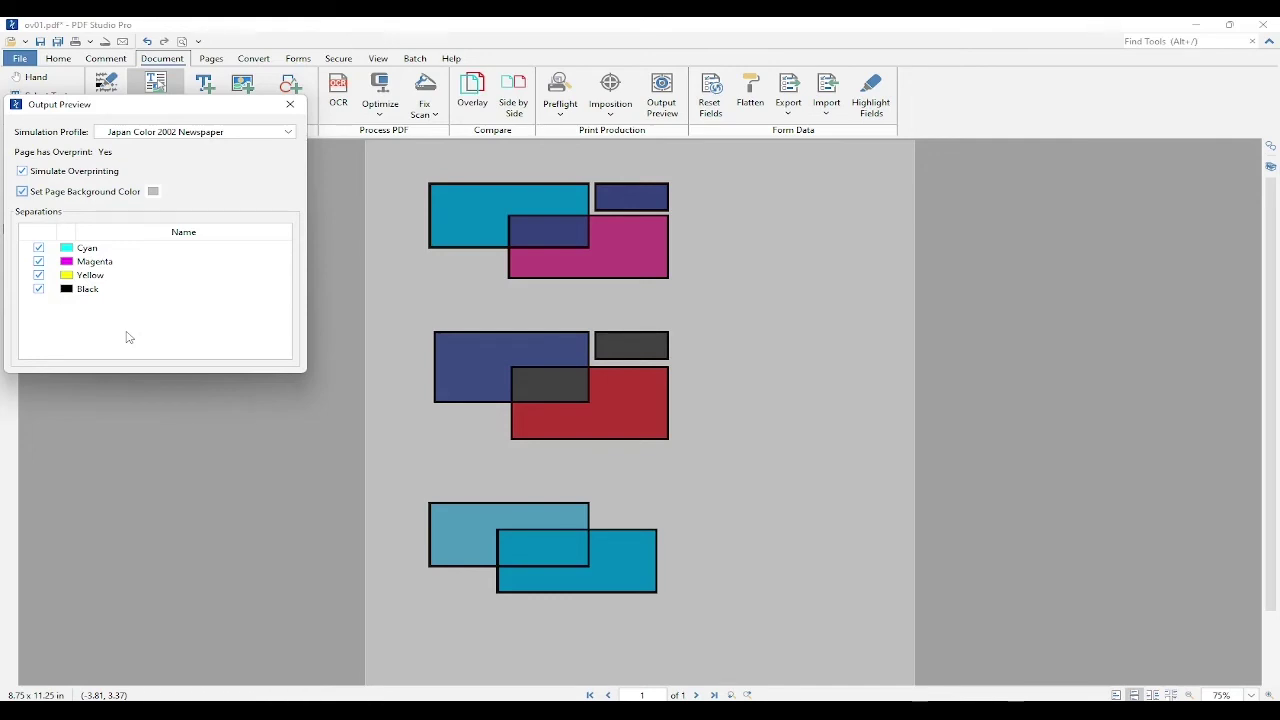
left_click(38, 289)
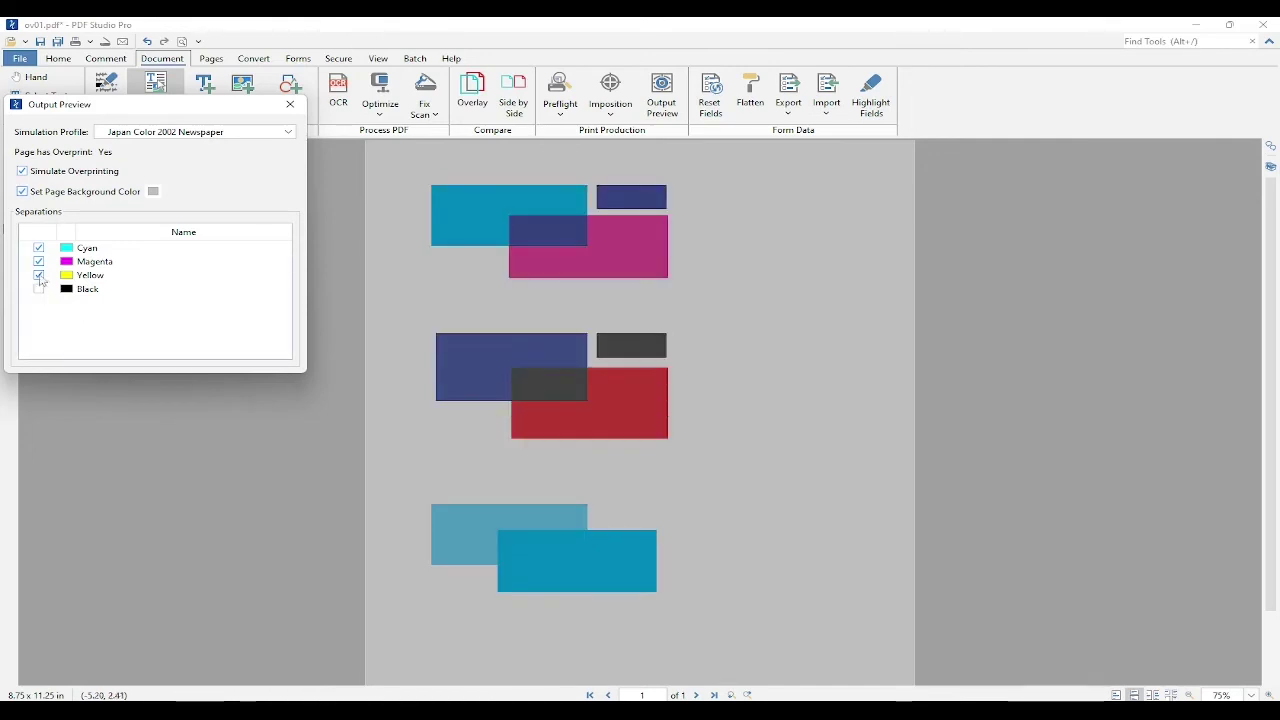
left_click(38, 262)
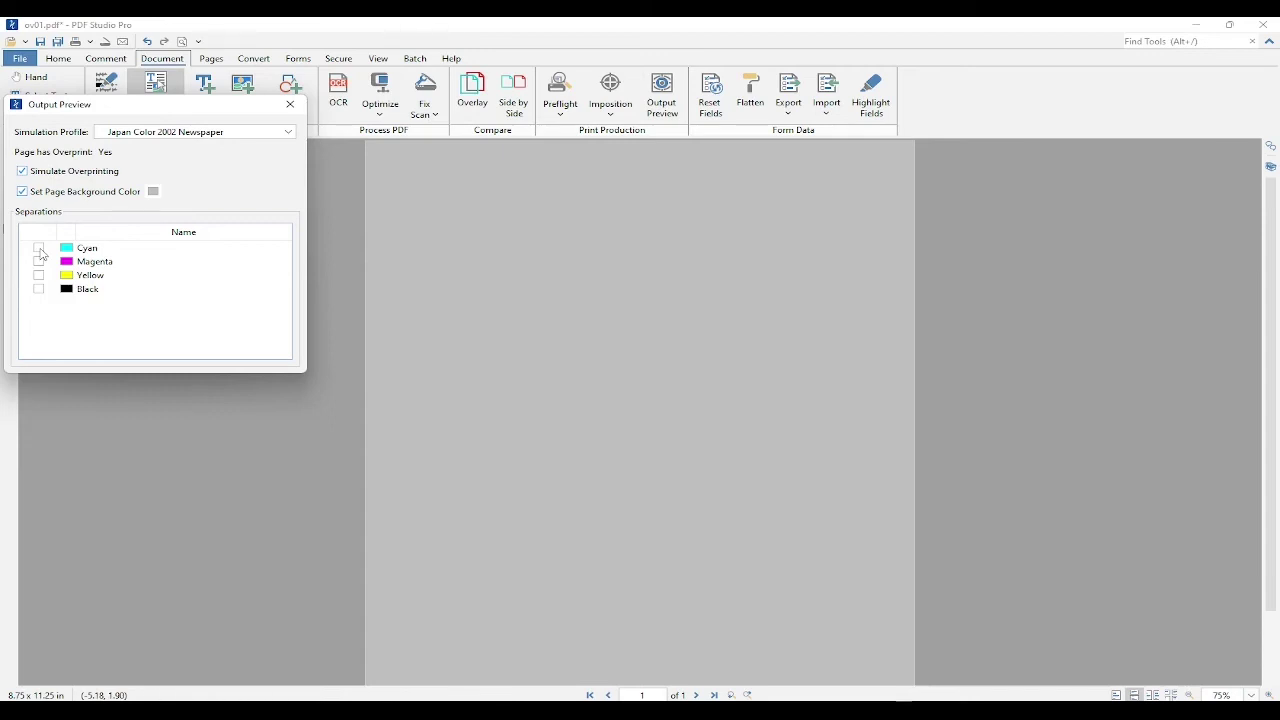
left_click(39, 248)
left_click(39, 261)
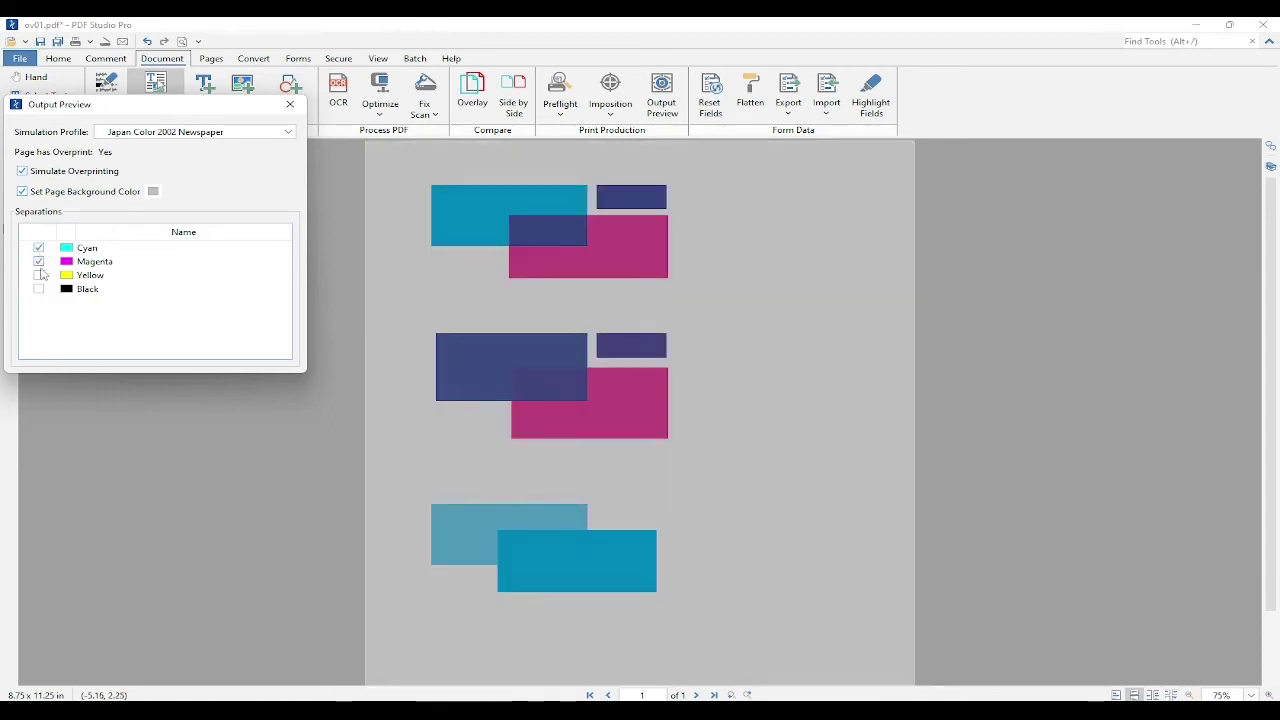
left_click(38, 275)
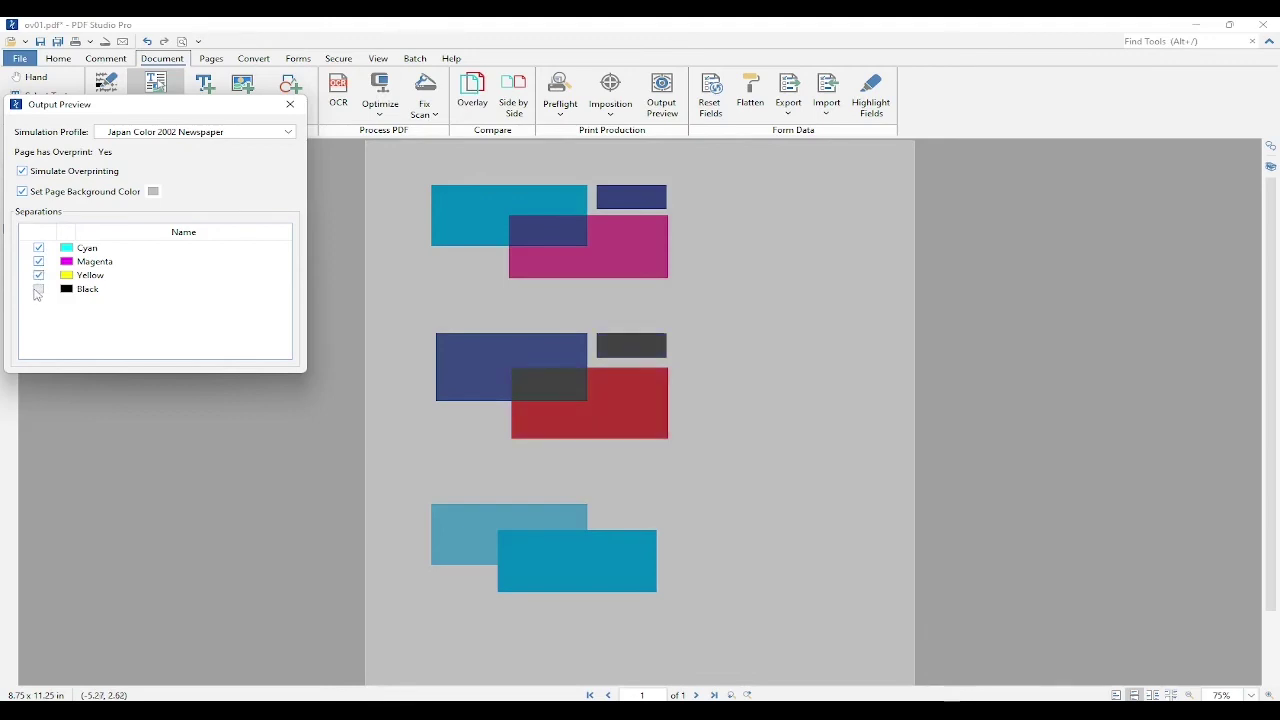
left_click(38, 289)
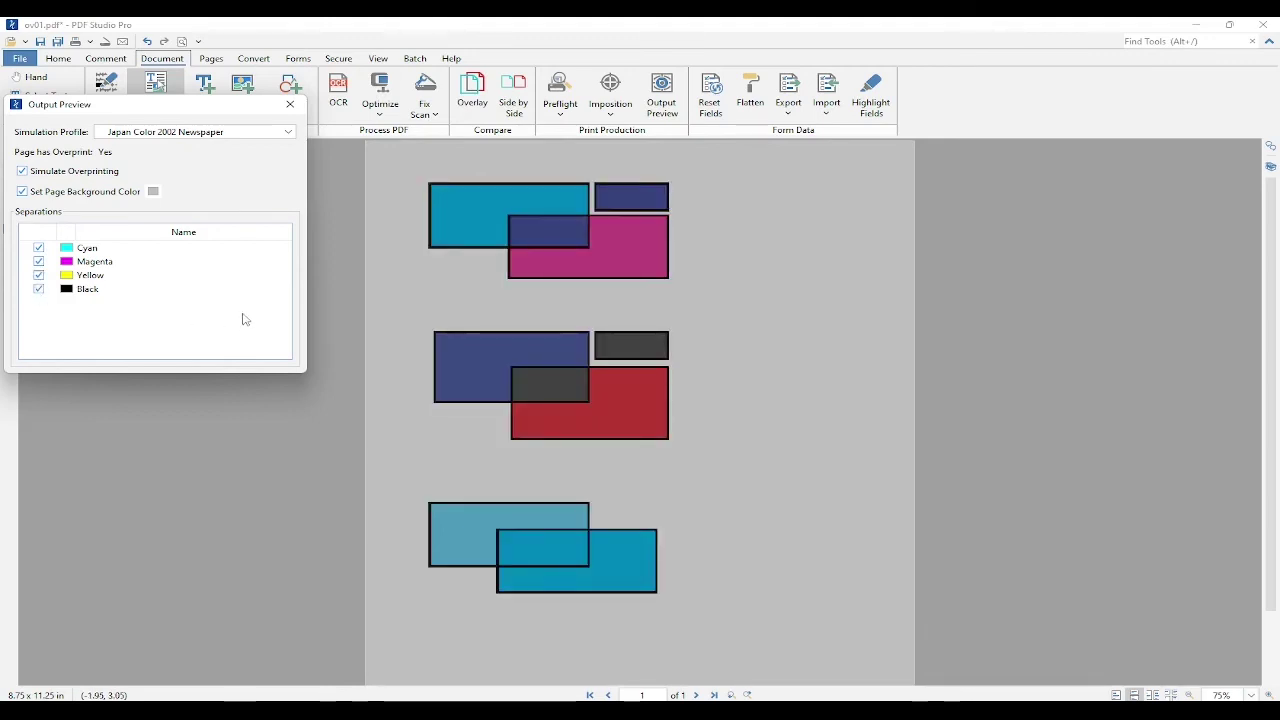